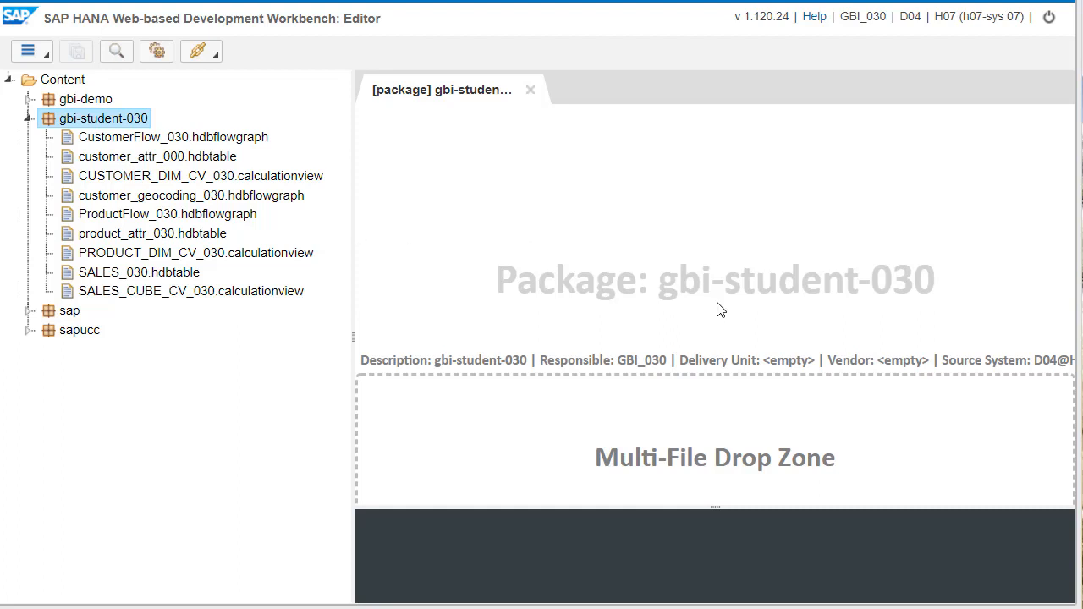
- Create a package named TwitterLoad inside the gbi-student-030 package
{"action": "right_click", "coordinate": [101, 119]}
{"action": "mouse_move", "coordinate": [260, 136]}
{"action": "left_click", "coordinate": [351, 151]}
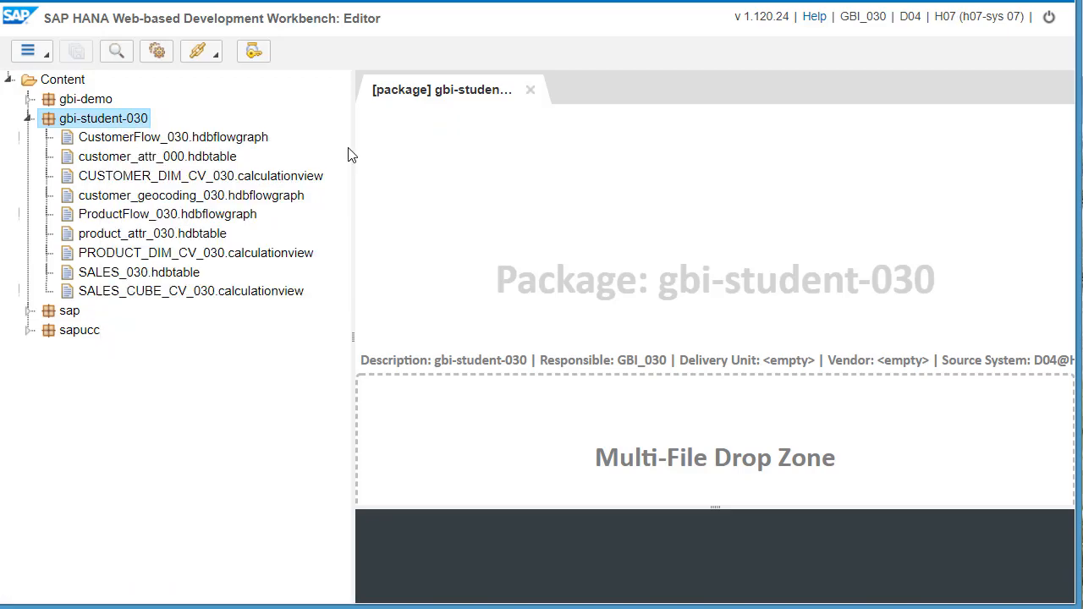
{"action": "type", "text": "T"}
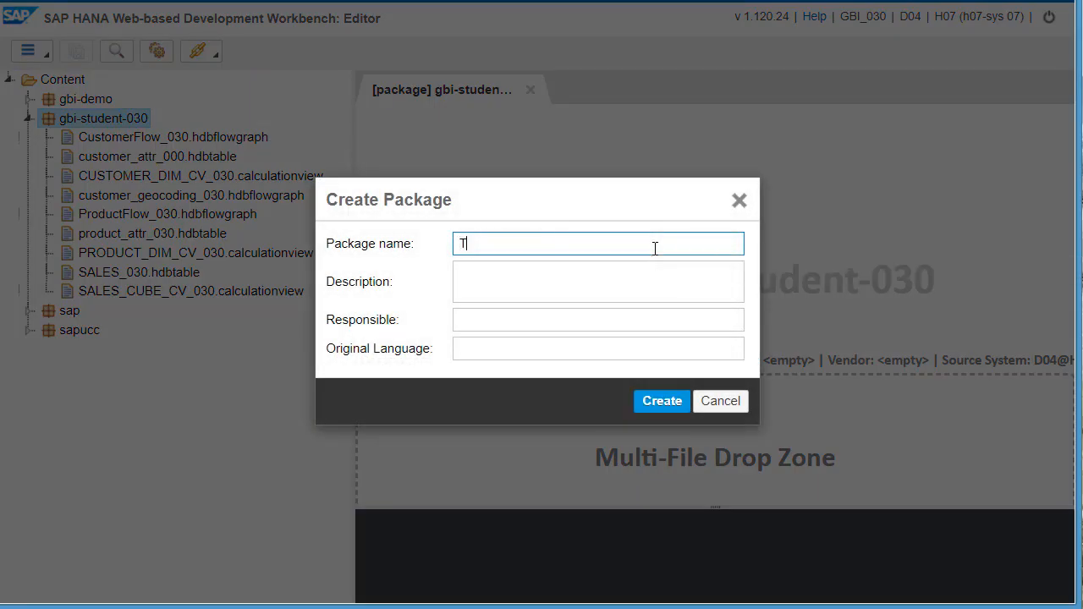
{"action": "type", "text": "witterLoad"}
{"action": "key", "text": "BackSpace"}
{"action": "key", "text": "BackSpace"}
{"action": "key", "text": "BackSpace"}
{"action": "type", "text": "ioad"}
{"action": "left_click", "coordinate": [663, 403]}
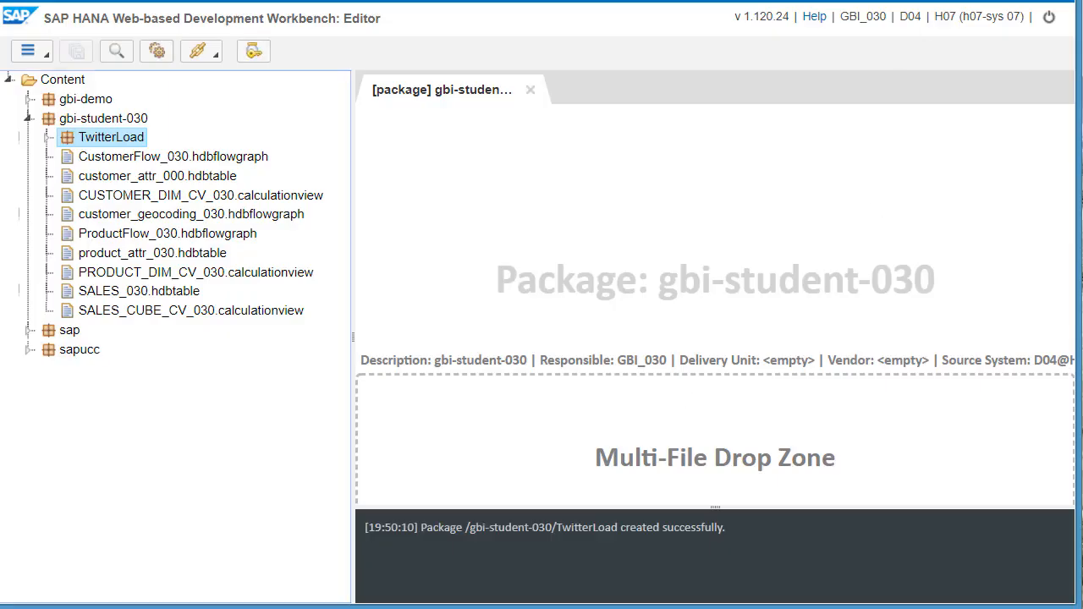
- Start a new graphical calculation view in TwitterLoad named CV_VAUDE_030, with data category CUBE and With Star Join enabled
{"action": "right_click", "coordinate": [96, 139]}
{"action": "mouse_move", "coordinate": [189, 147]}
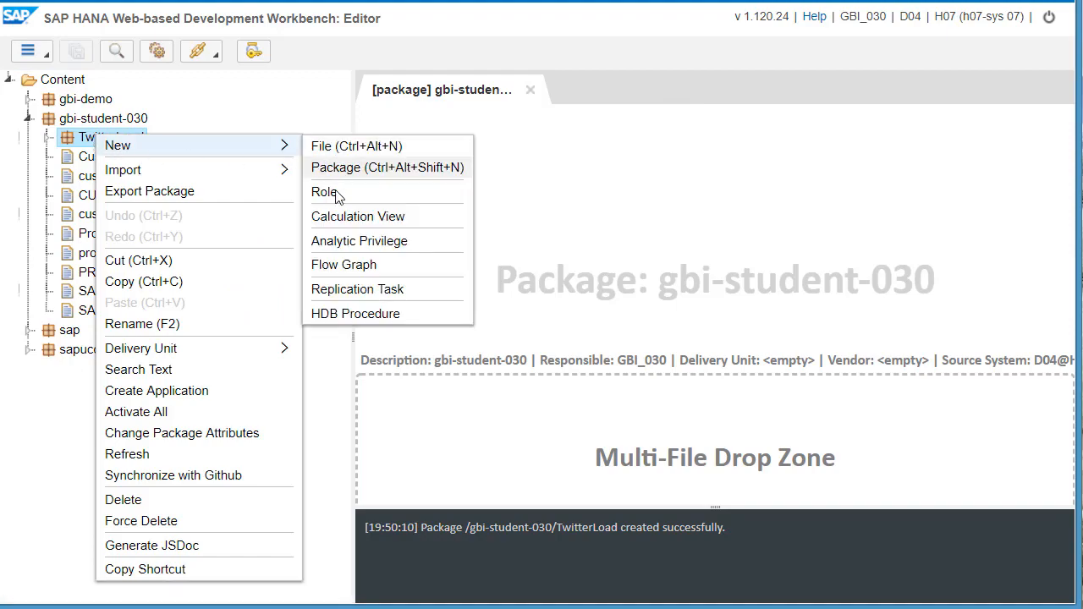
{"action": "left_click", "coordinate": [360, 217]}
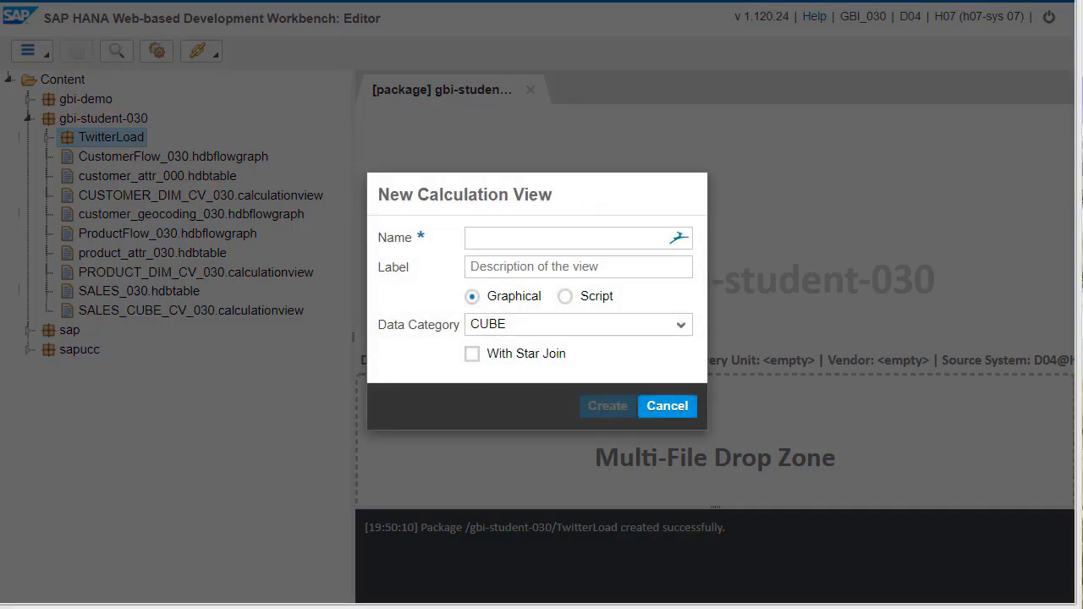
{"action": "left_click", "coordinate": [589, 237]}
{"action": "type", "text": "CV"}
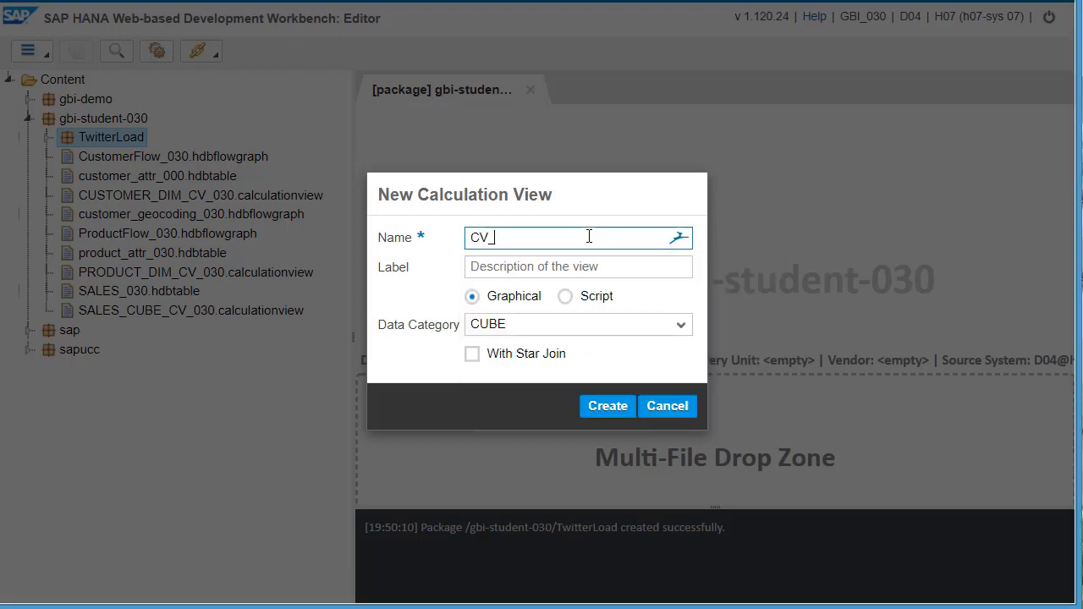
{"action": "type", "text": "_VAUDE"}
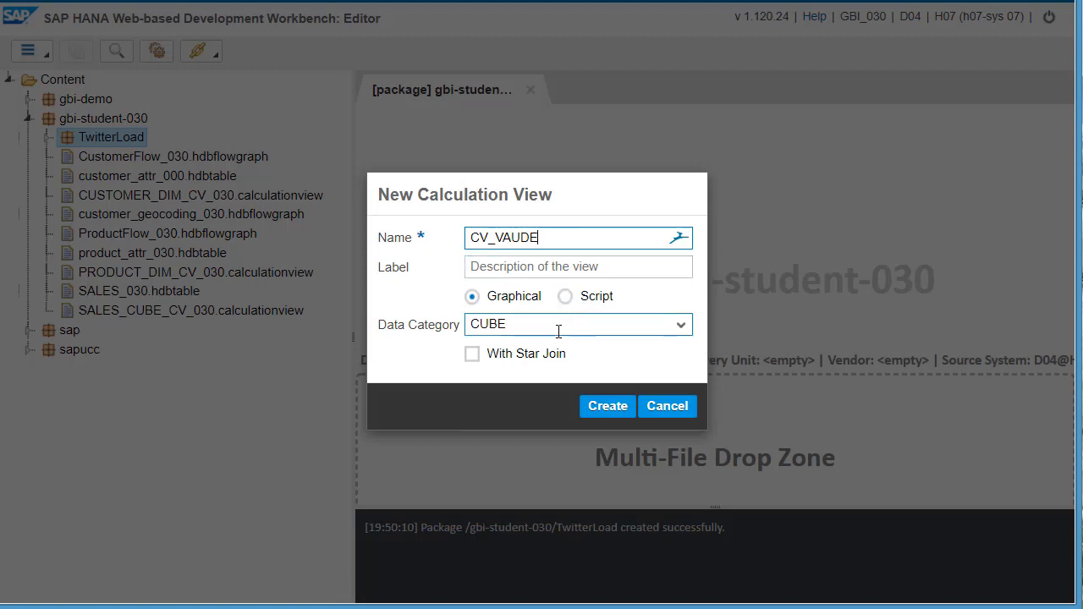
{"action": "left_click", "coordinate": [471, 353]}
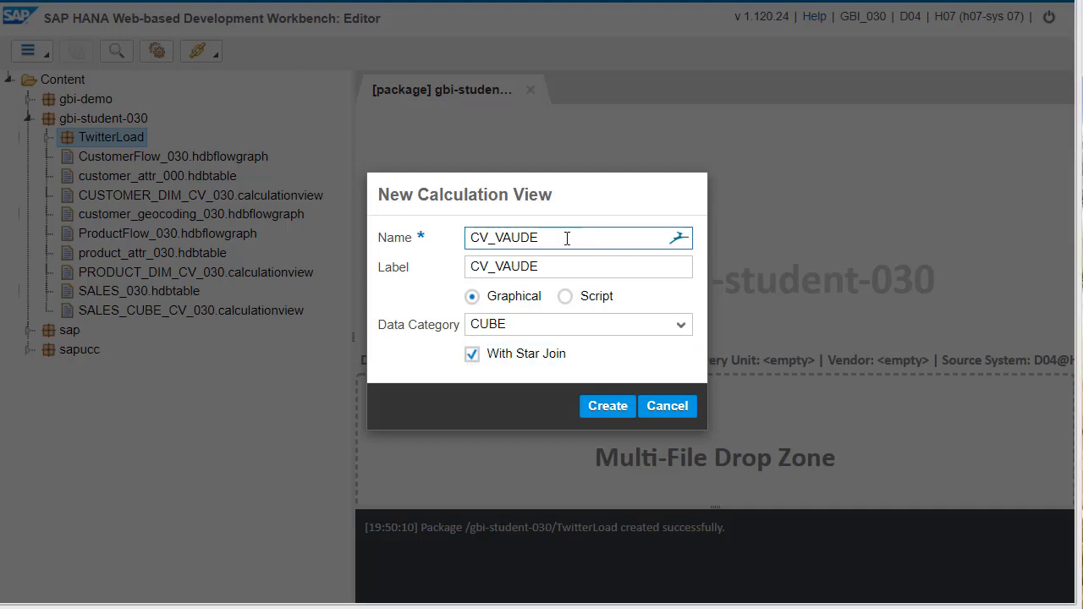
{"action": "left_click", "coordinate": [593, 234]}
{"action": "type", "text": "_030"}
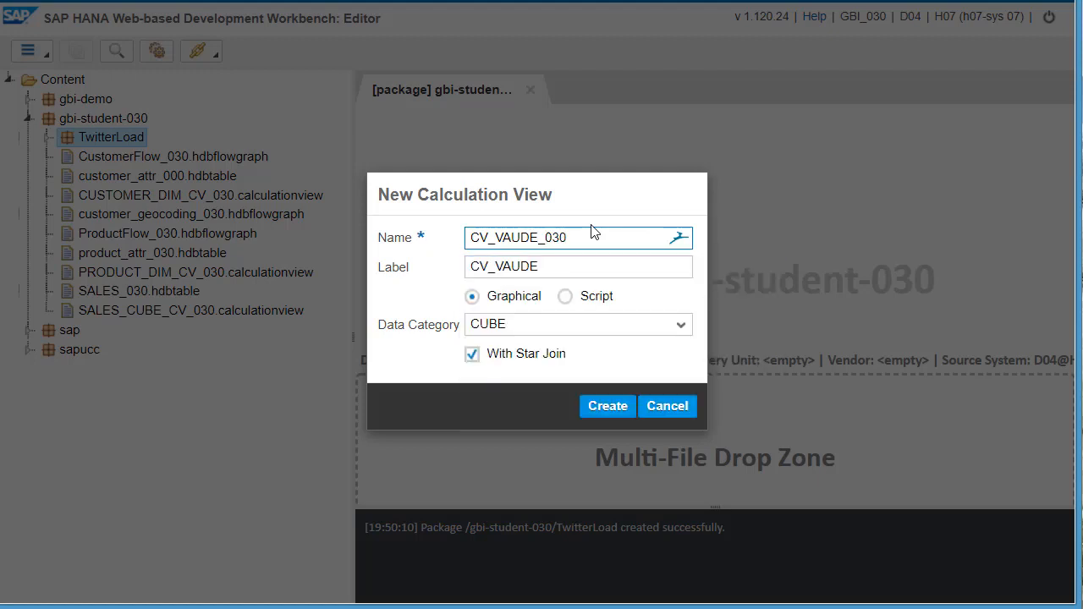
- Set the calculation view's label to "CV for VAUDE_030" and create the view
{"action": "left_click", "coordinate": [555, 266]}
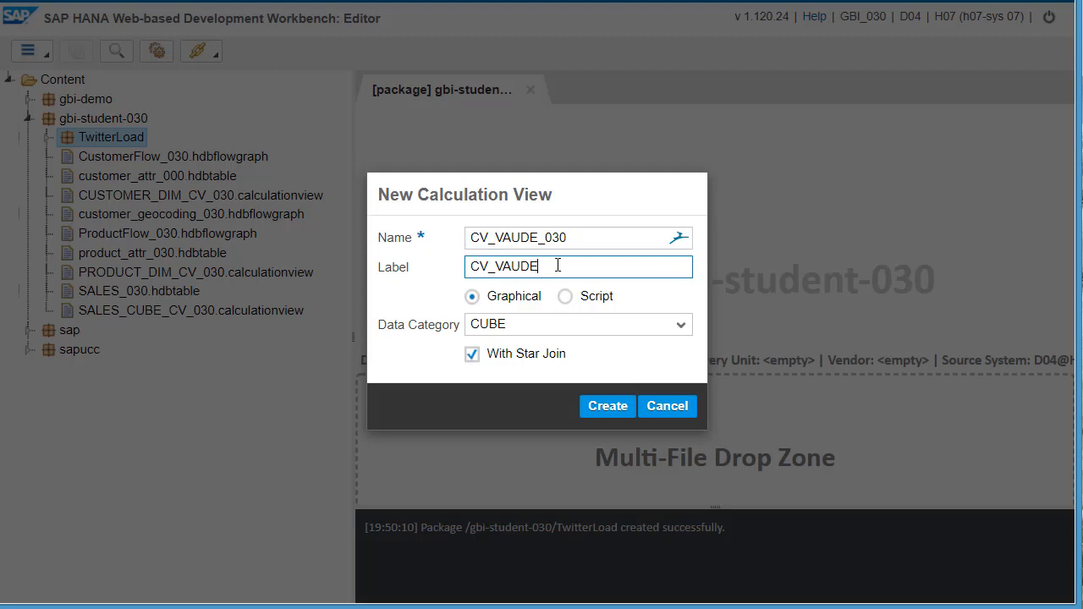
{"action": "type", "text": "_00"}
{"action": "type", "text": "0"}
{"action": "type", "text": " for"}
{"action": "key", "text": "Delete"}
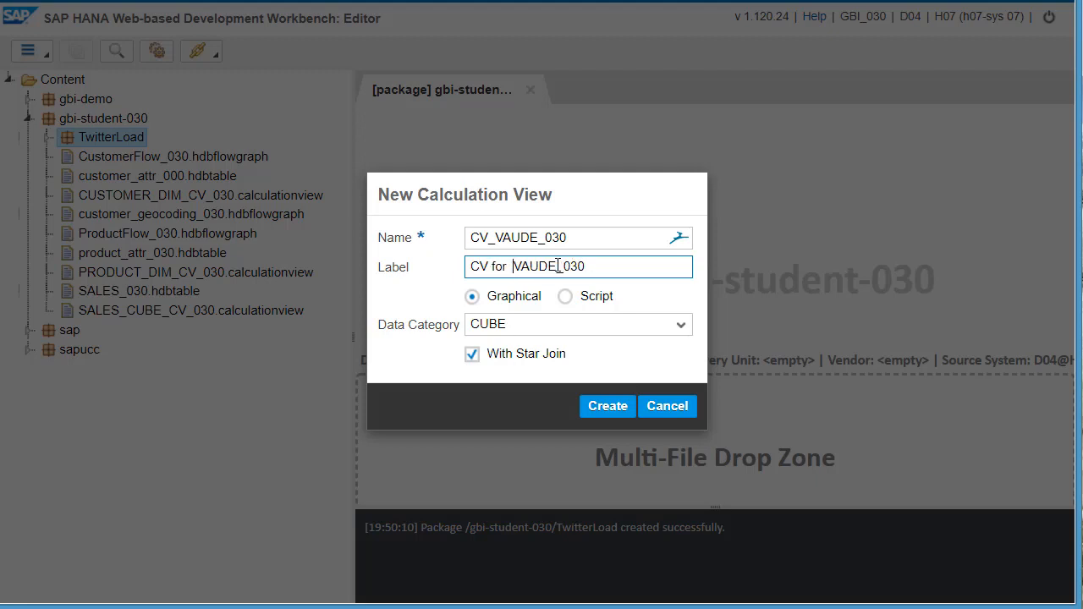
{"action": "left_click", "coordinate": [604, 407]}
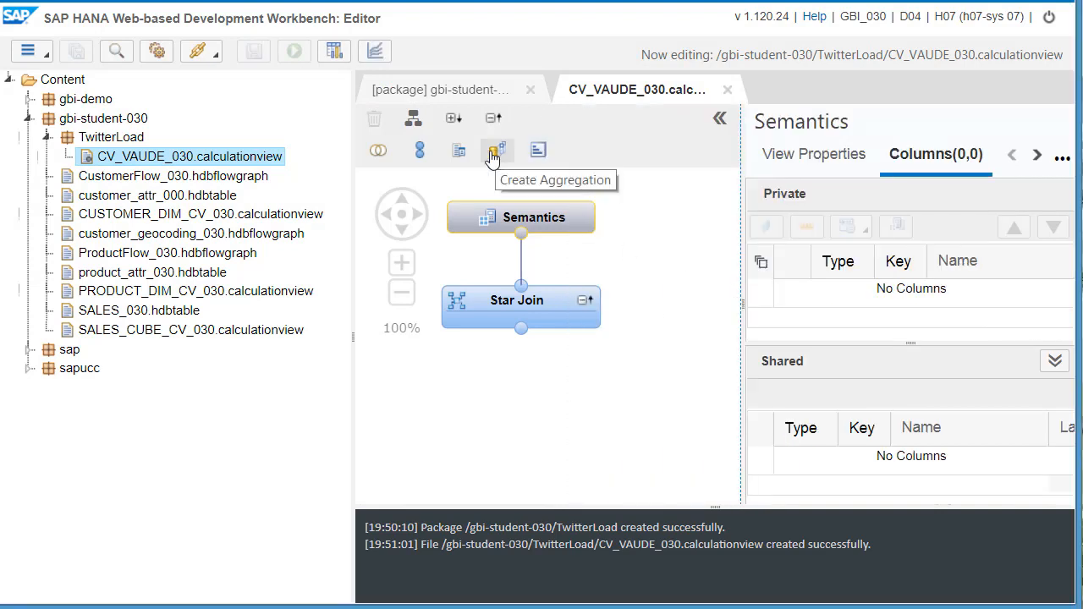
- Add a projection node below the Star Join node, keeping its default name
{"action": "left_click", "coordinate": [457, 153]}
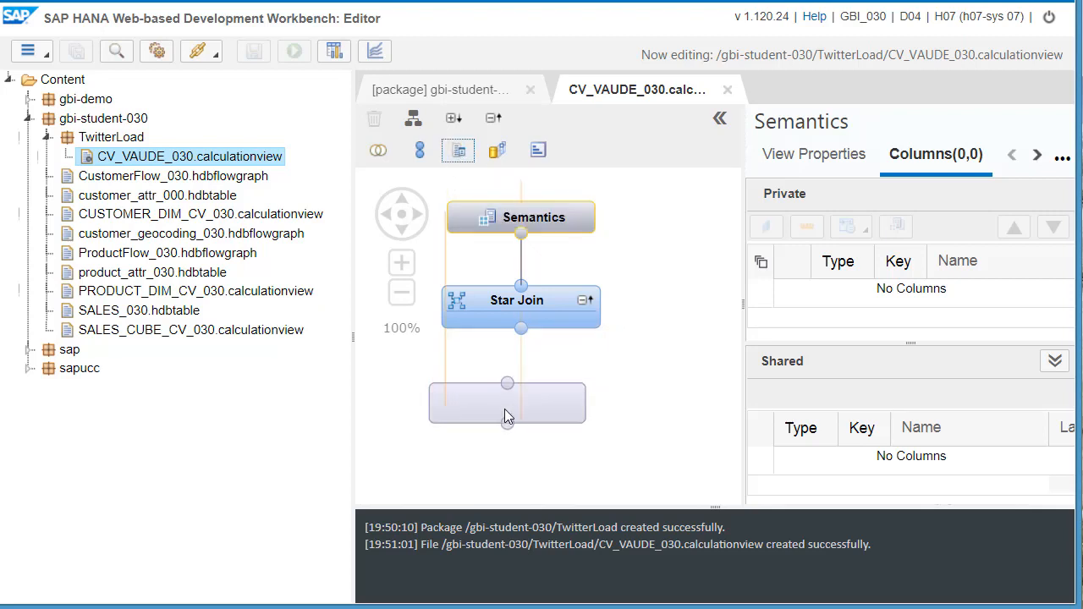
{"action": "left_click", "coordinate": [517, 421]}
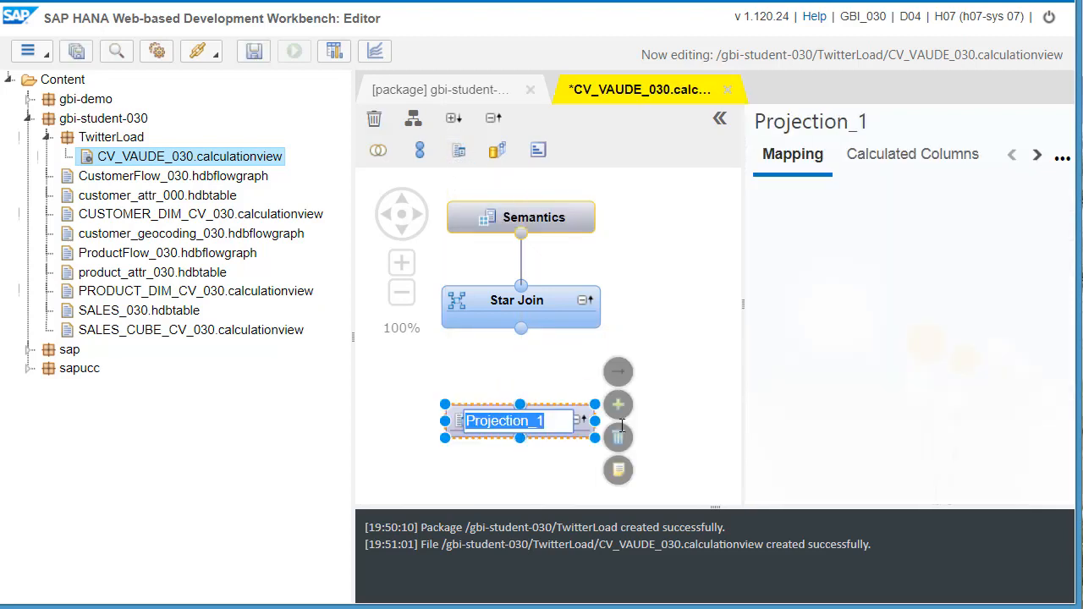
{"action": "left_click", "coordinate": [682, 425]}
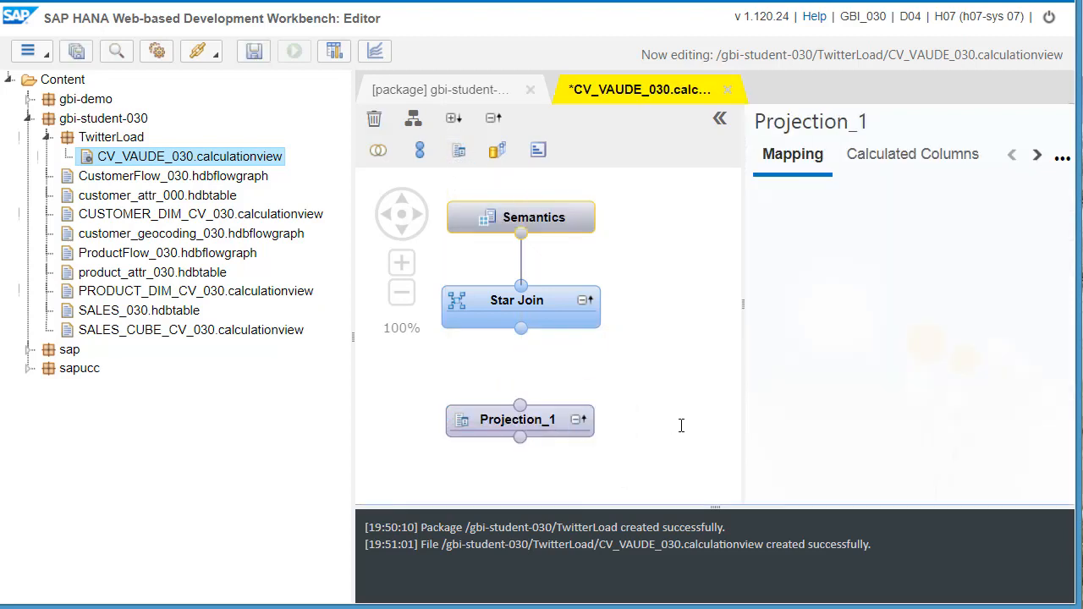
- Add the $TA_VAUDE_Sentiment_030 table from schema GBI_030 as the projection's data source and connect the projection to the Star Join
{"action": "left_click", "coordinate": [520, 427]}
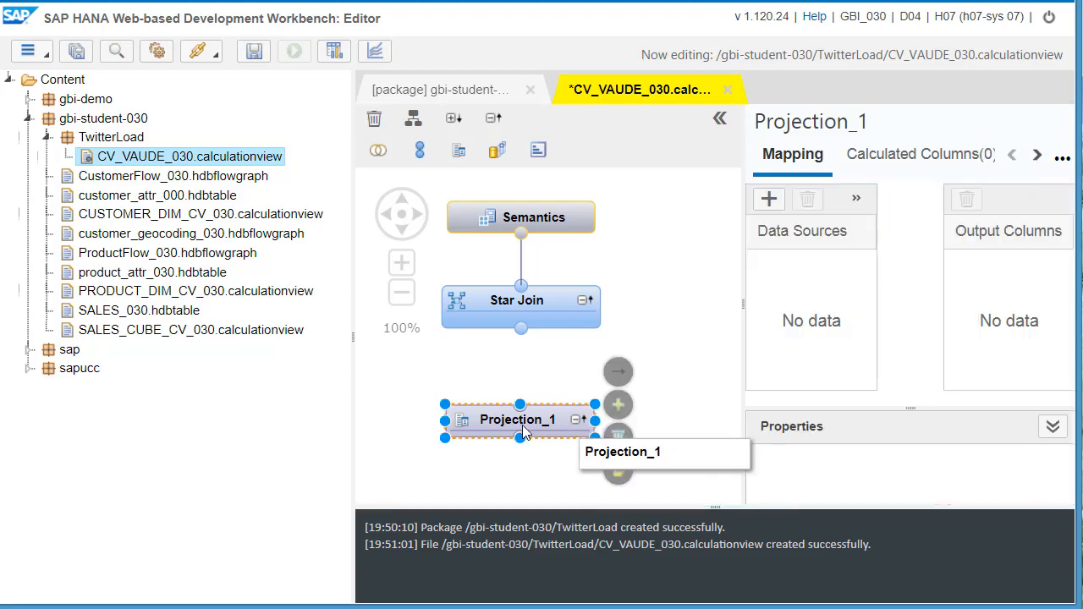
{"action": "left_click", "coordinate": [617, 406]}
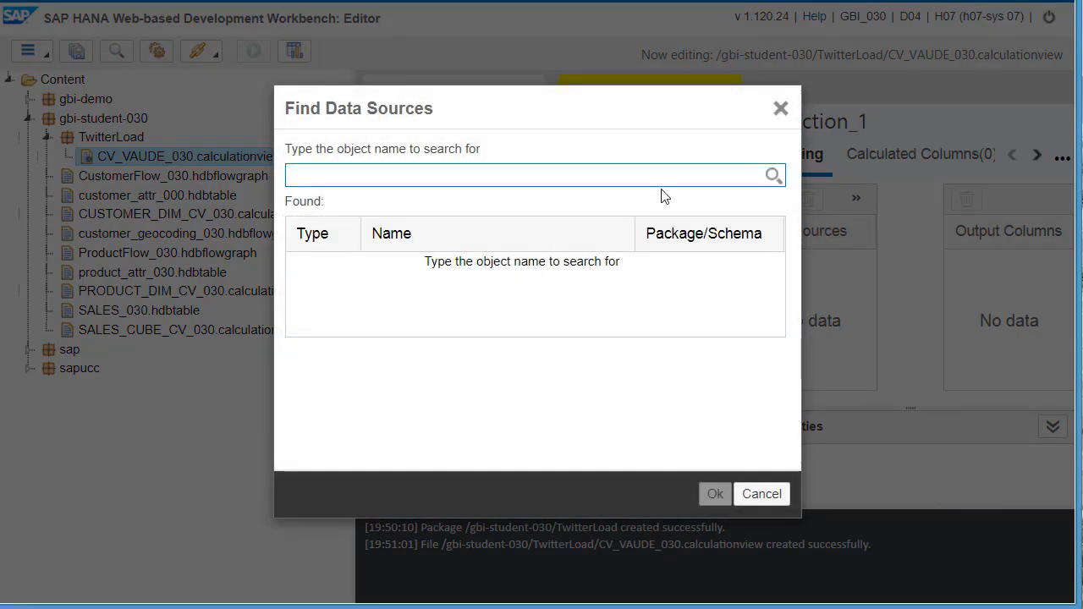
{"action": "type", "text": "030"}
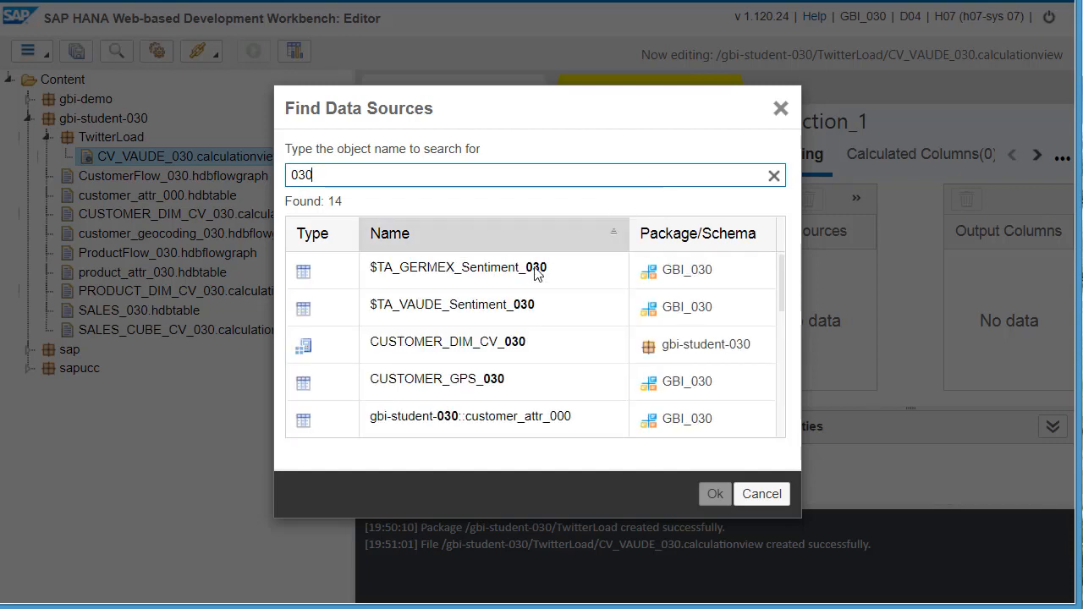
{"action": "double_click", "coordinate": [464, 313]}
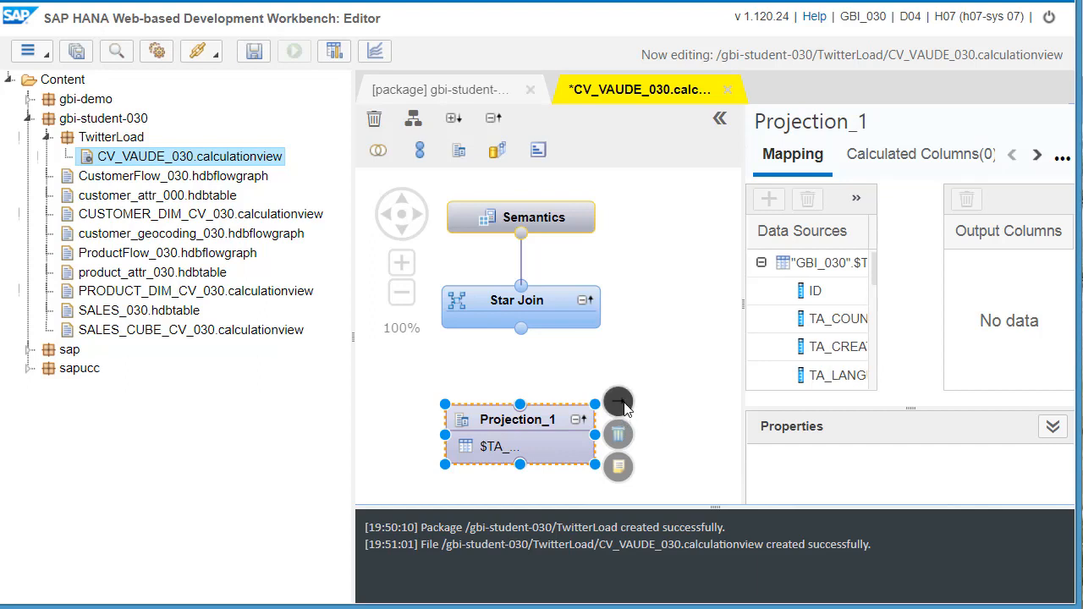
{"action": "left_click_drag", "start_coordinate": [618, 401], "coordinate": [533, 318]}
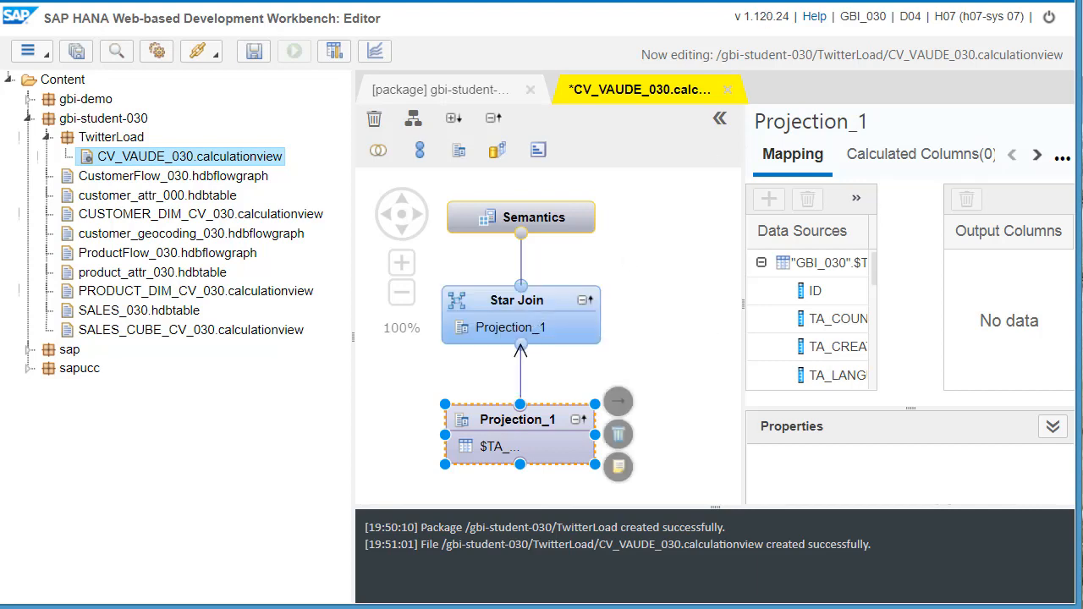
- Map the source columns ID, TA_LANGUAGE, TA_TOKEN and TA_TYPE to the projection's output columns
{"action": "left_click", "coordinate": [644, 120]}
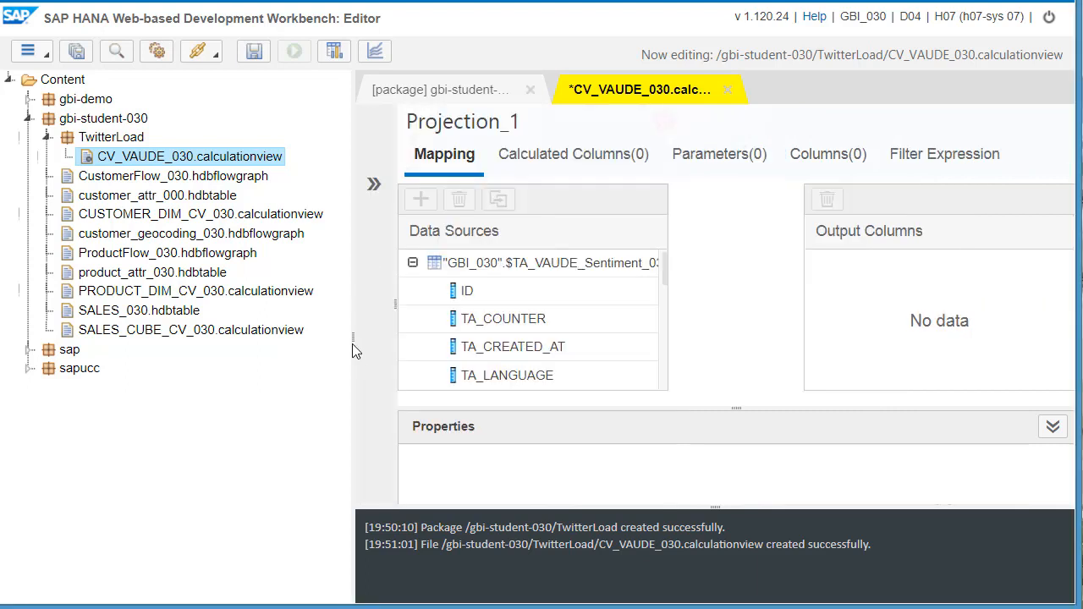
{"action": "left_click_drag", "start_coordinate": [352, 343], "coordinate": [175, 331]}
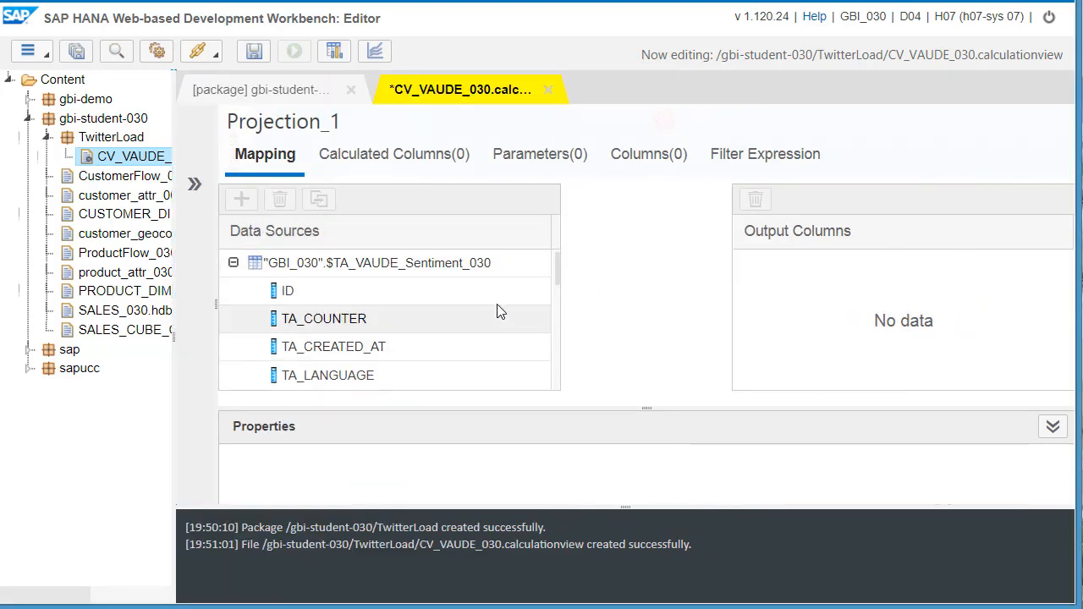
{"action": "left_click_drag", "start_coordinate": [508, 290], "coordinate": [707, 272]}
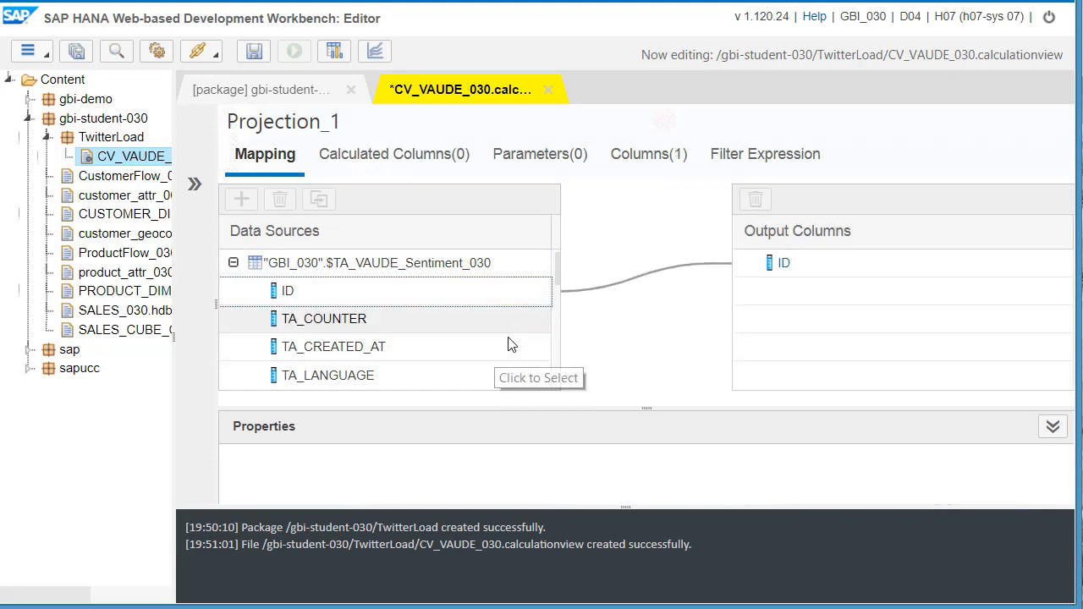
{"action": "left_click_drag", "start_coordinate": [487, 378], "coordinate": [702, 302]}
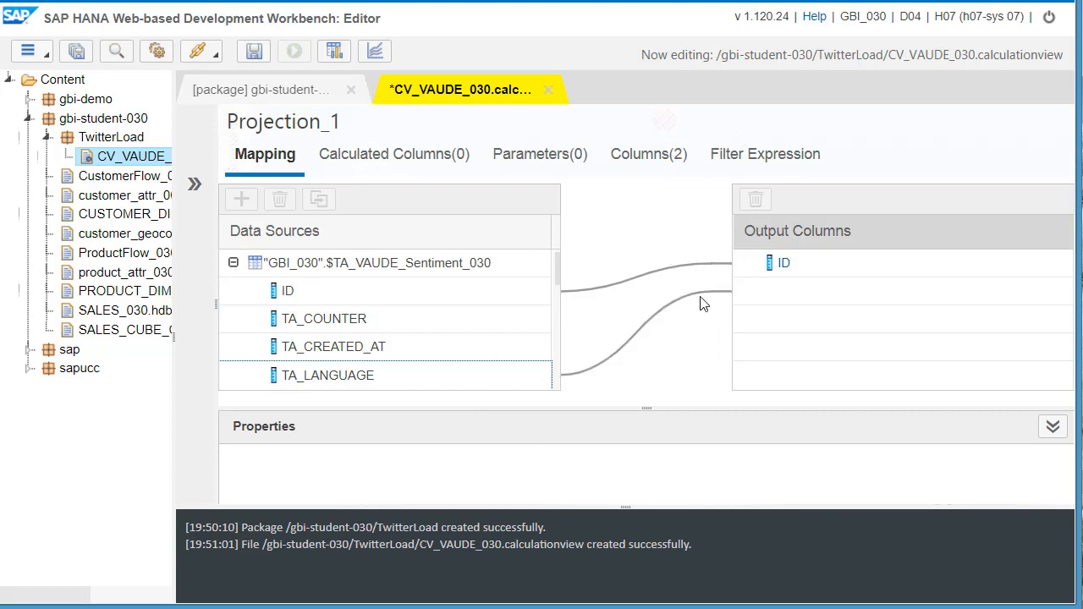
{"action": "left_click_drag", "start_coordinate": [557, 276], "coordinate": [761, 287]}
{"action": "left_click_drag", "start_coordinate": [517, 381], "coordinate": [753, 254]}
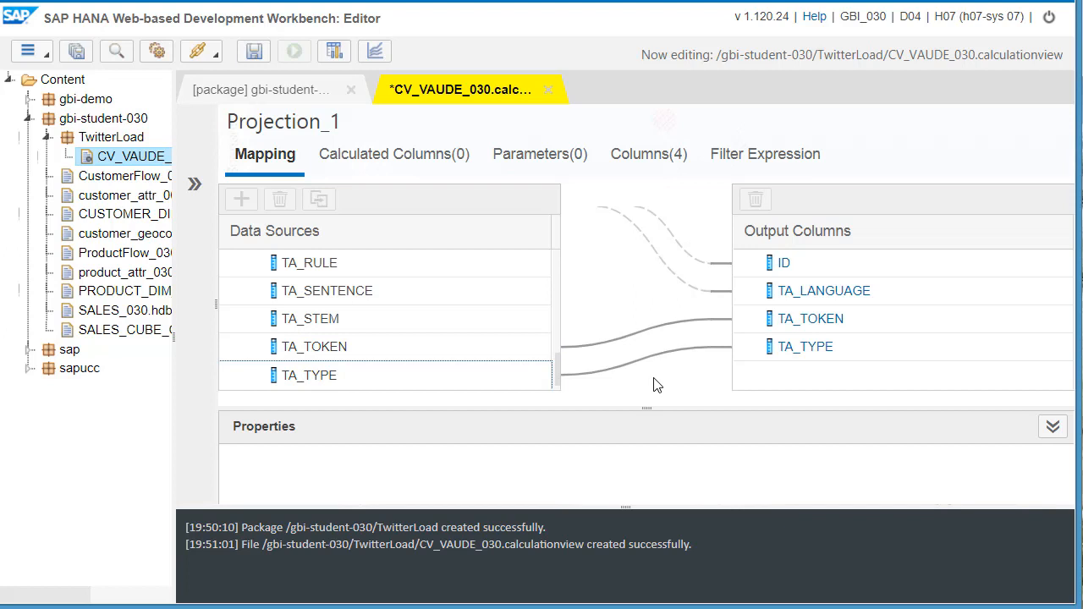
- Filter the projection by TA_TYPE with OR conditions for MajorProblem, MinorProblem, NeutralSentiment, StrongNegativeSentiment, StrongPositiveSentiment, WeakNegativeSentiment and WeakPositiveSentiment
{"action": "left_click", "coordinate": [745, 157]}
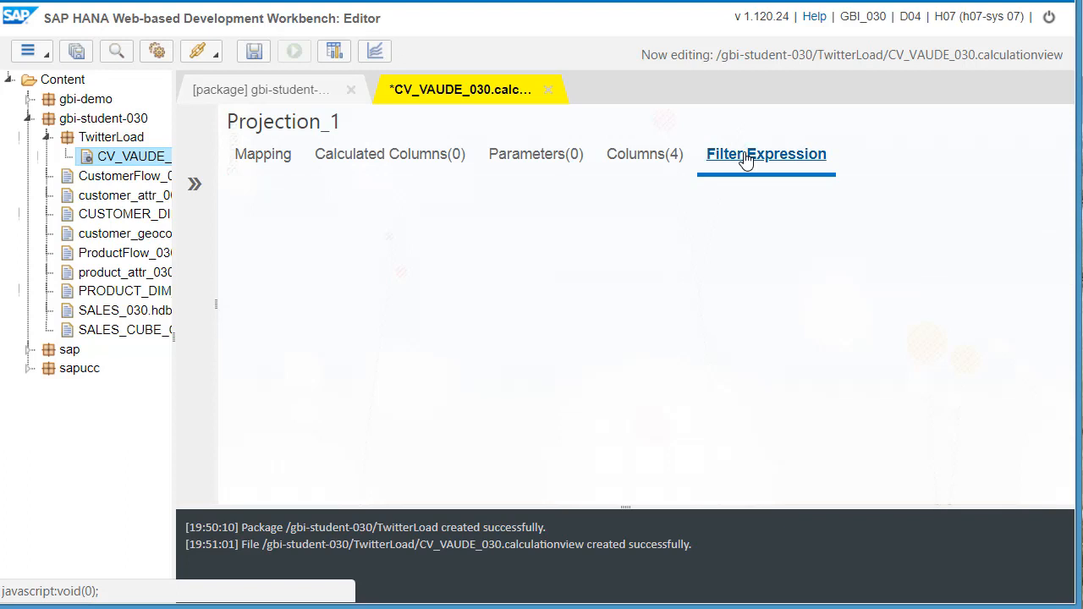
{"action": "left_click_drag", "start_coordinate": [577, 357], "coordinate": [583, 263]}
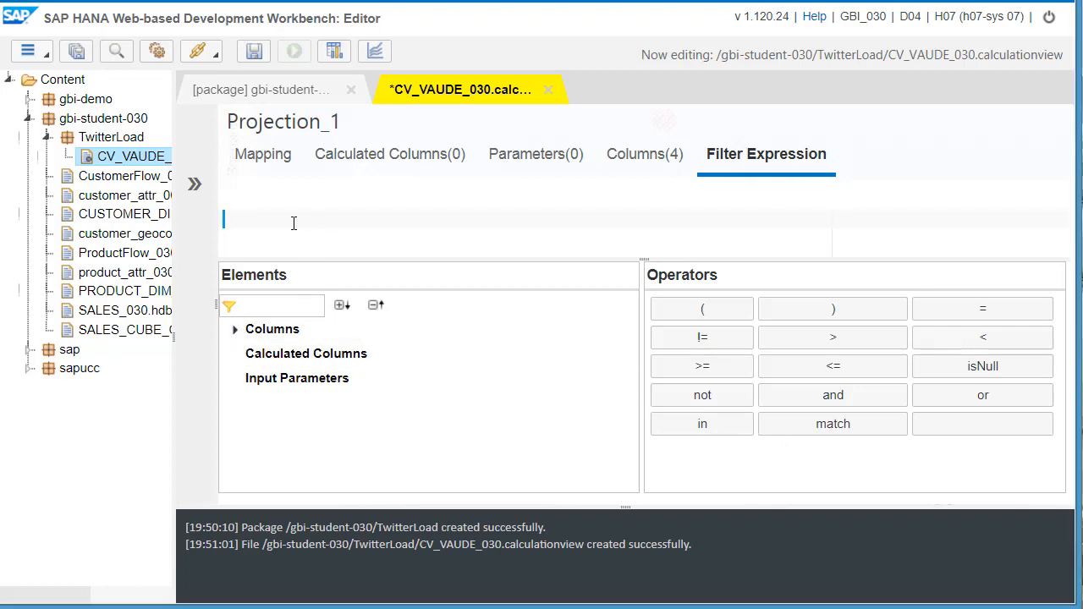
{"action": "key", "text": "ctrl+v"}
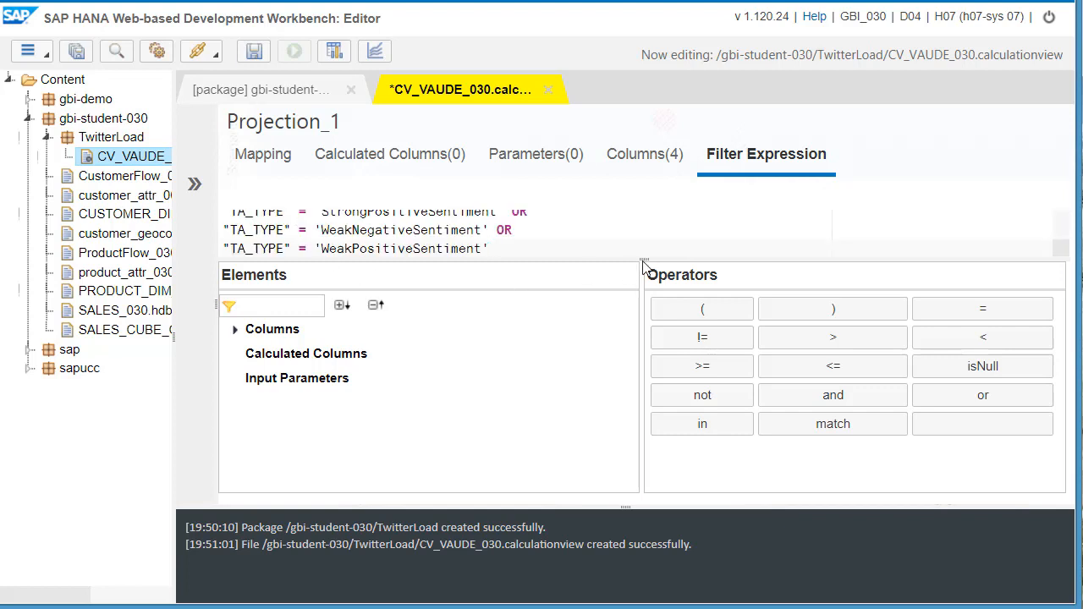
{"action": "left_click_drag", "start_coordinate": [643, 267], "coordinate": [624, 426]}
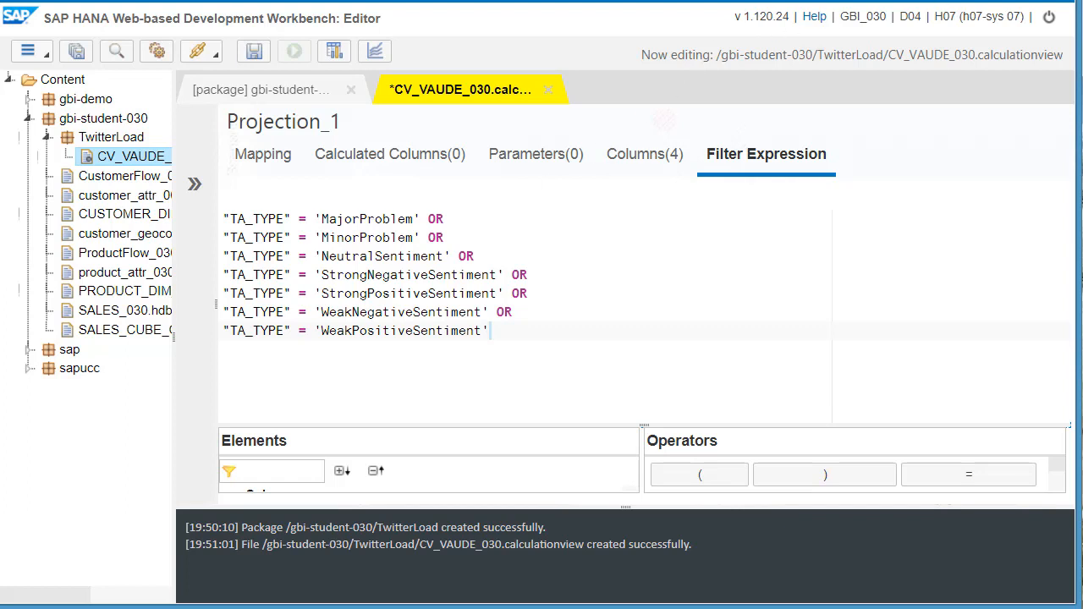
- Map ID, TA_LANGUAGE, TA_TOKEN and TA_TYPE from the projection to the Star Join's output columns
{"action": "left_click", "coordinate": [195, 184]}
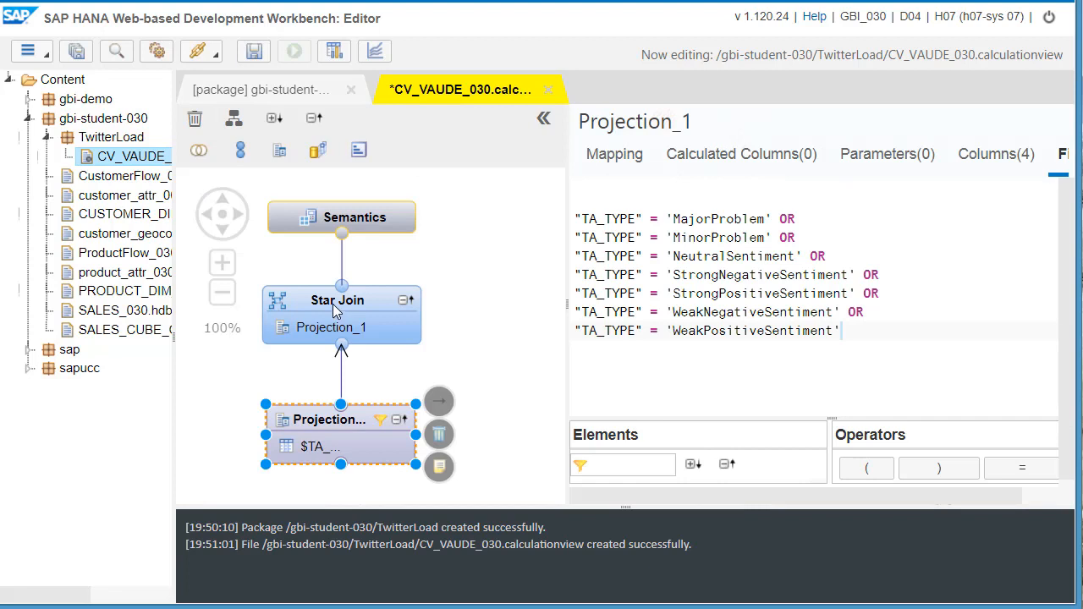
{"action": "left_click", "coordinate": [330, 328]}
{"action": "left_click", "coordinate": [326, 296]}
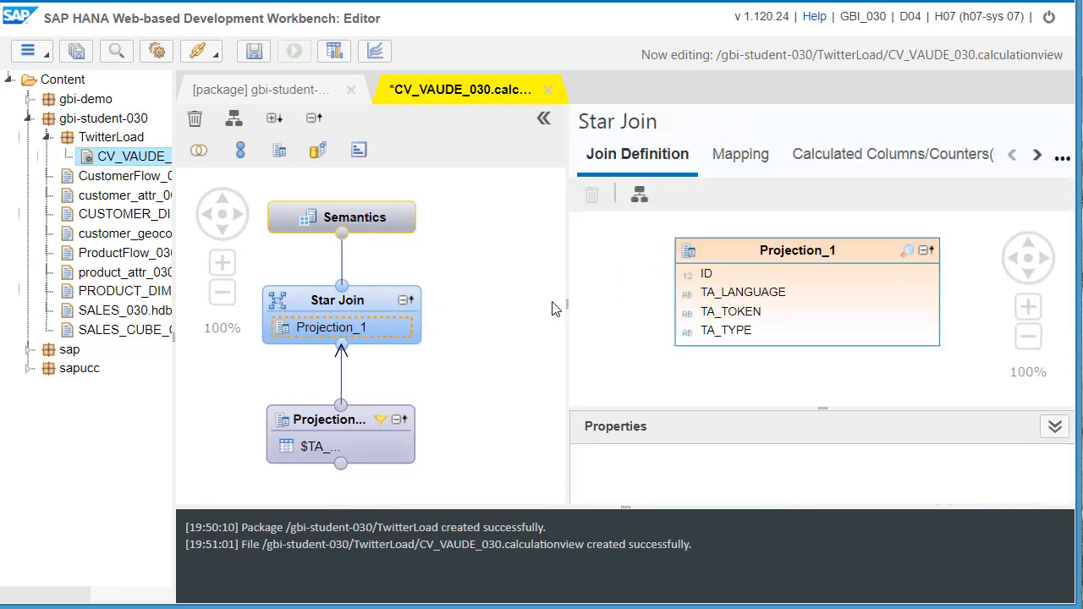
{"action": "left_click_drag", "start_coordinate": [566, 302], "coordinate": [486, 293]}
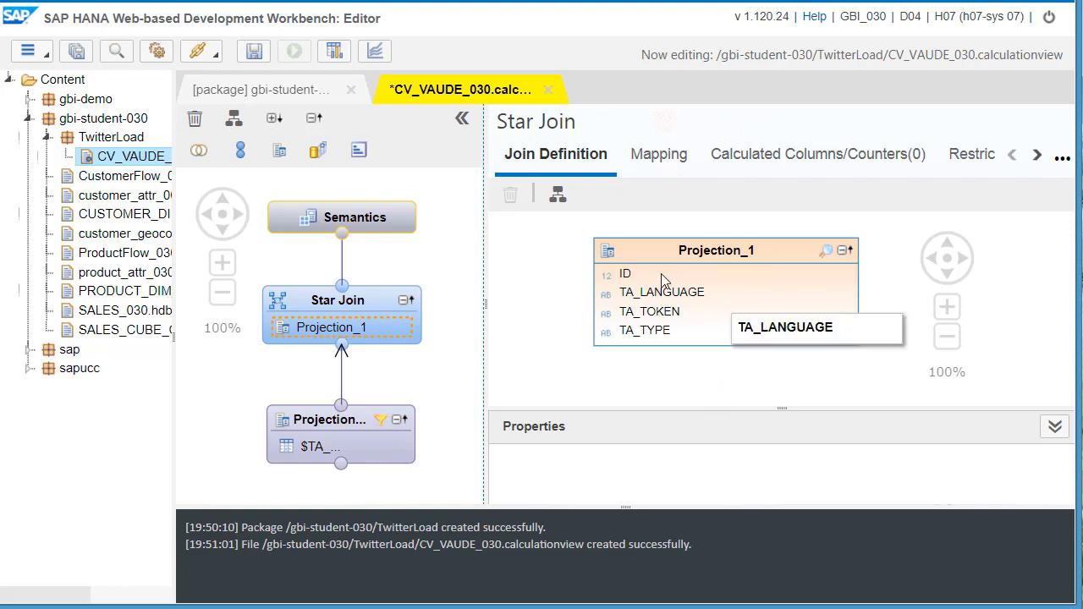
{"action": "left_click", "coordinate": [658, 156]}
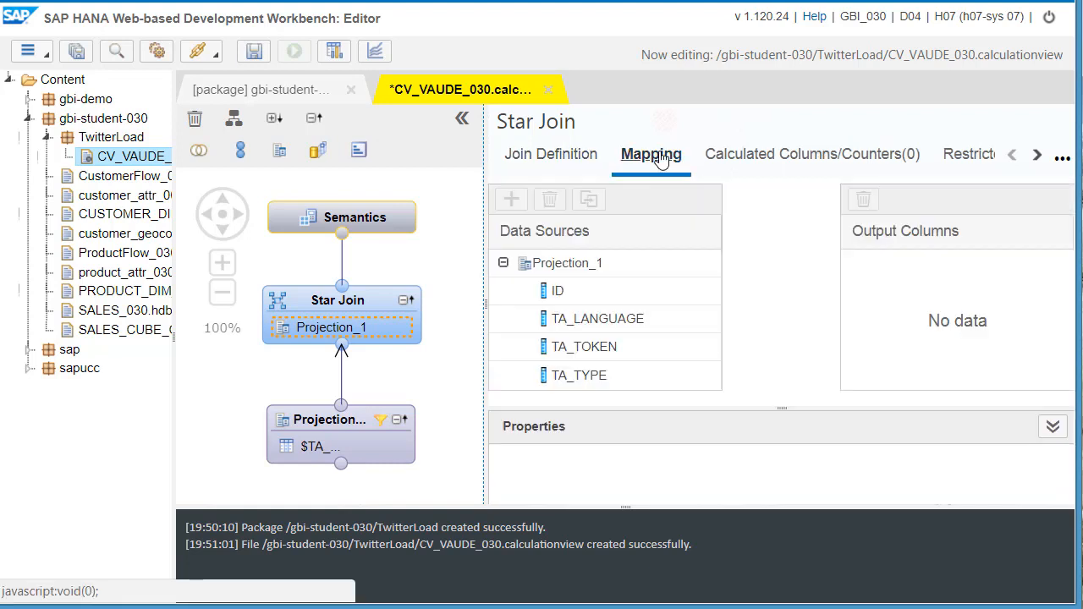
{"action": "left_click_drag", "start_coordinate": [661, 295], "coordinate": [861, 242]}
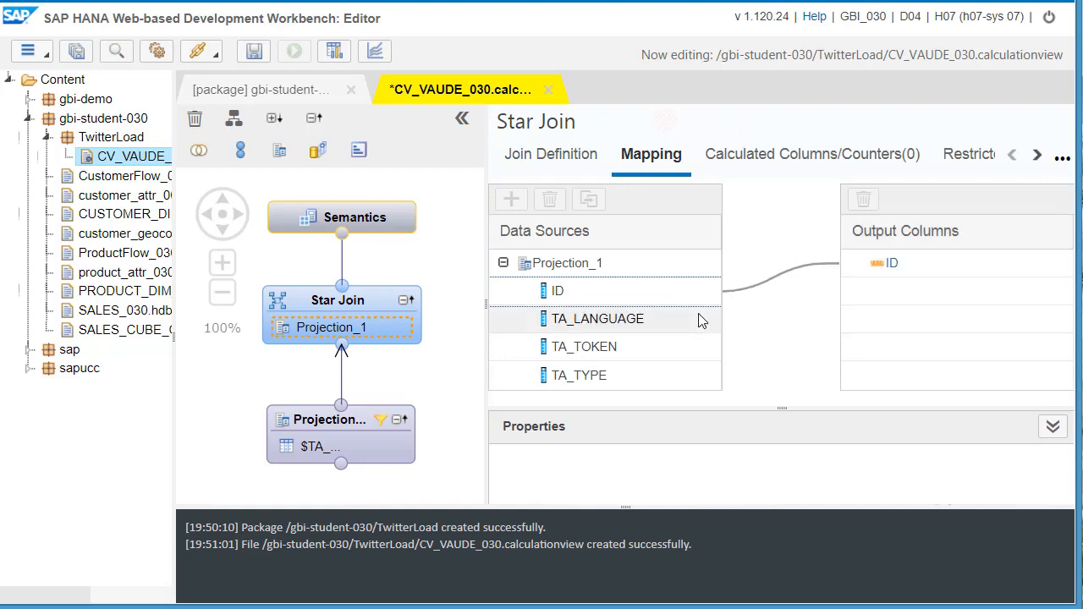
{"action": "left_click_drag", "start_coordinate": [701, 316], "coordinate": [872, 245]}
{"action": "left_click_drag", "start_coordinate": [584, 347], "coordinate": [871, 247]}
{"action": "left_click_drag", "start_coordinate": [686, 386], "coordinate": [872, 249]}
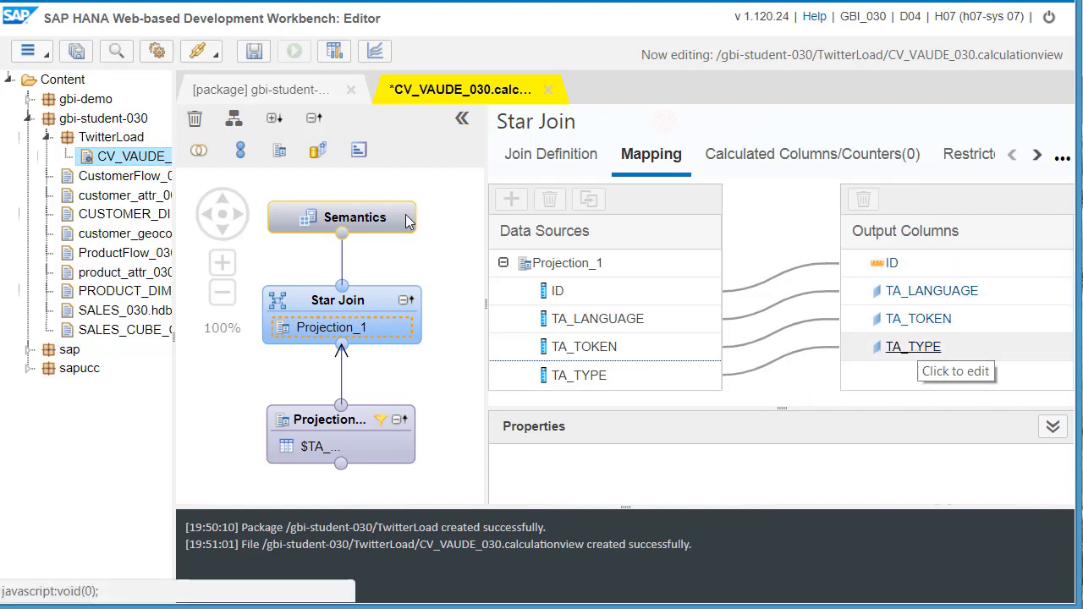
- In the Semantics node's columns, set the aggregation of the ID measure to COUNT
{"action": "left_click", "coordinate": [368, 219]}
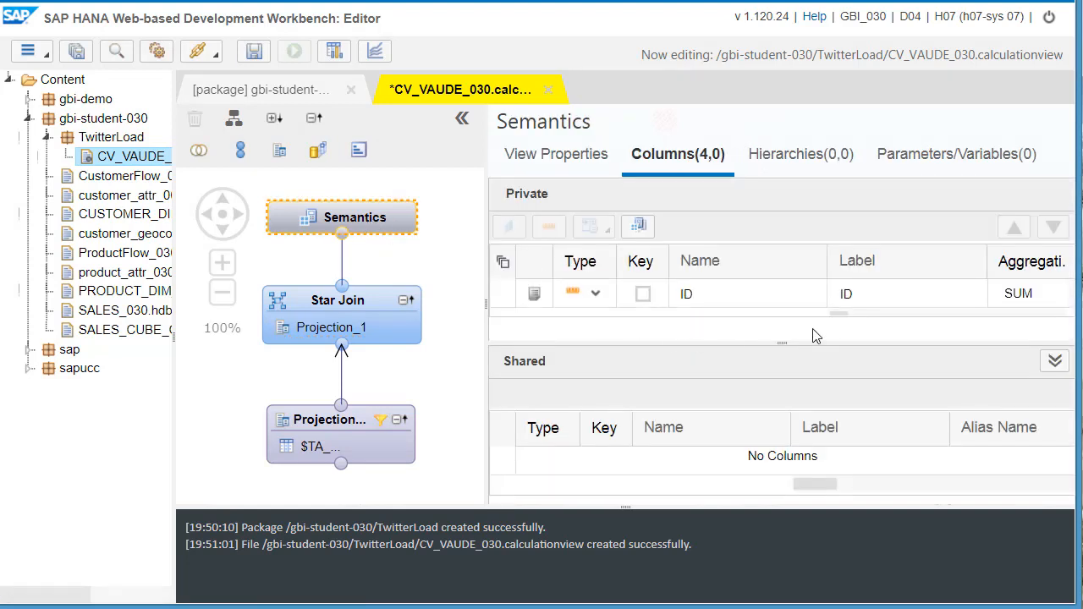
{"action": "left_click_drag", "start_coordinate": [781, 343], "coordinate": [750, 496]}
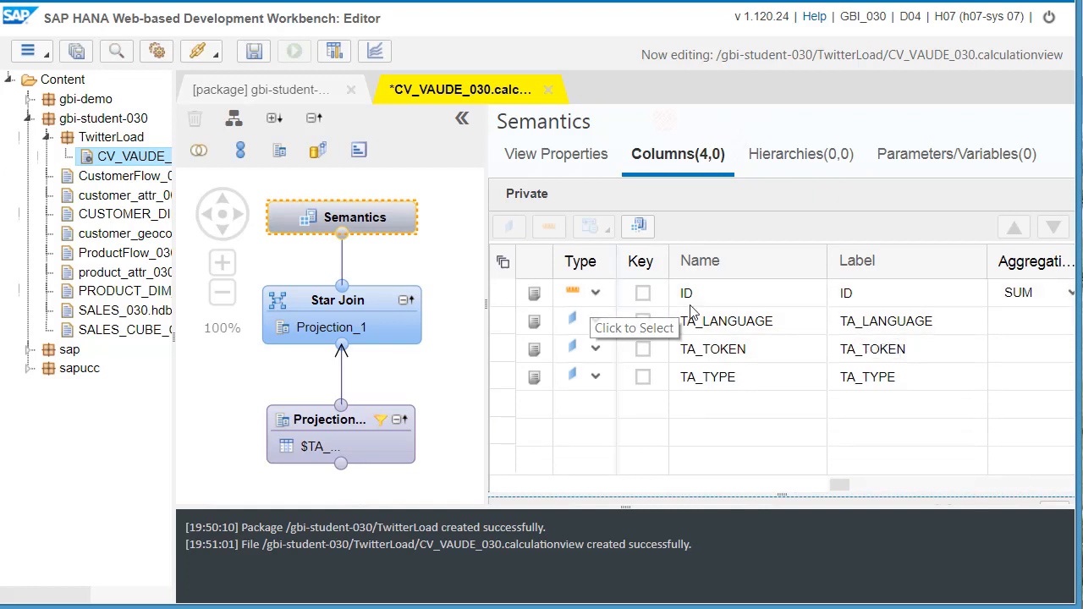
{"action": "left_click", "coordinate": [597, 327]}
{"action": "left_click", "coordinate": [609, 345]}
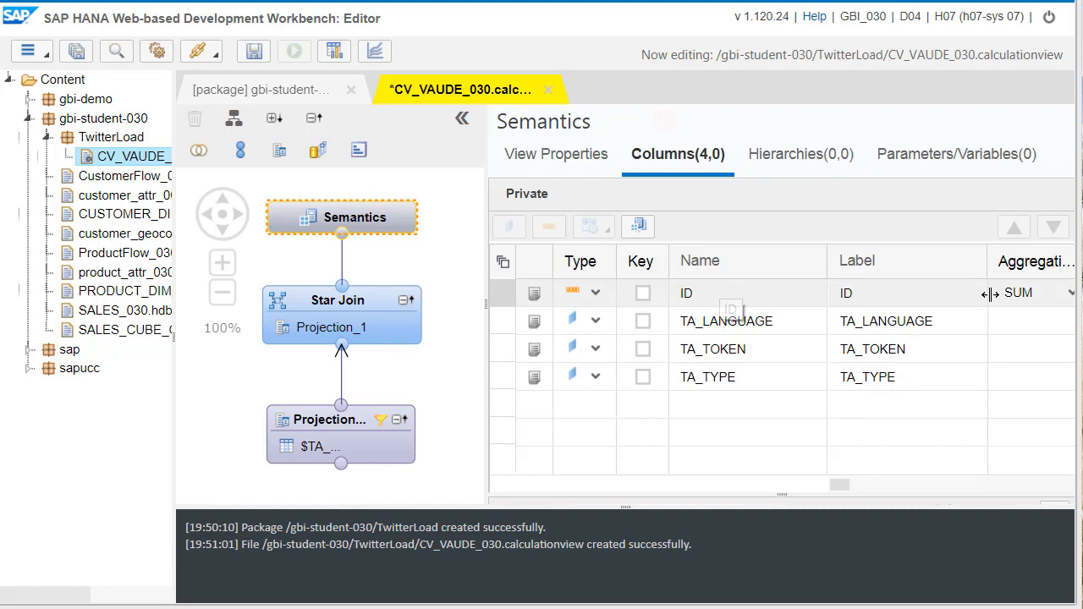
{"action": "left_click_drag", "start_coordinate": [989, 268], "coordinate": [943, 266]}
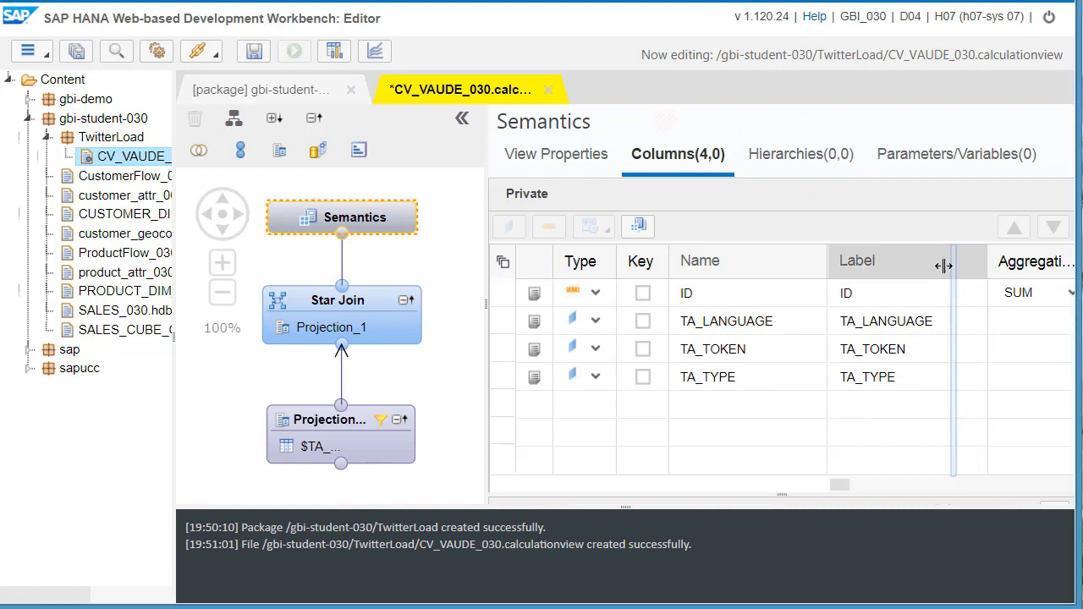
{"action": "left_click", "coordinate": [1029, 293]}
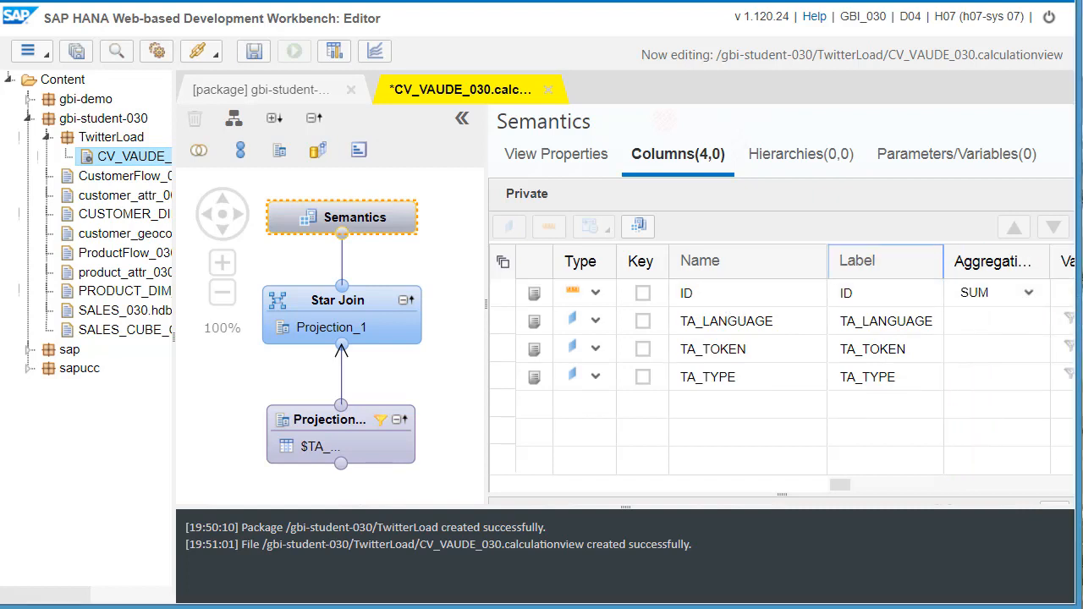
{"action": "left_click", "coordinate": [1029, 294]}
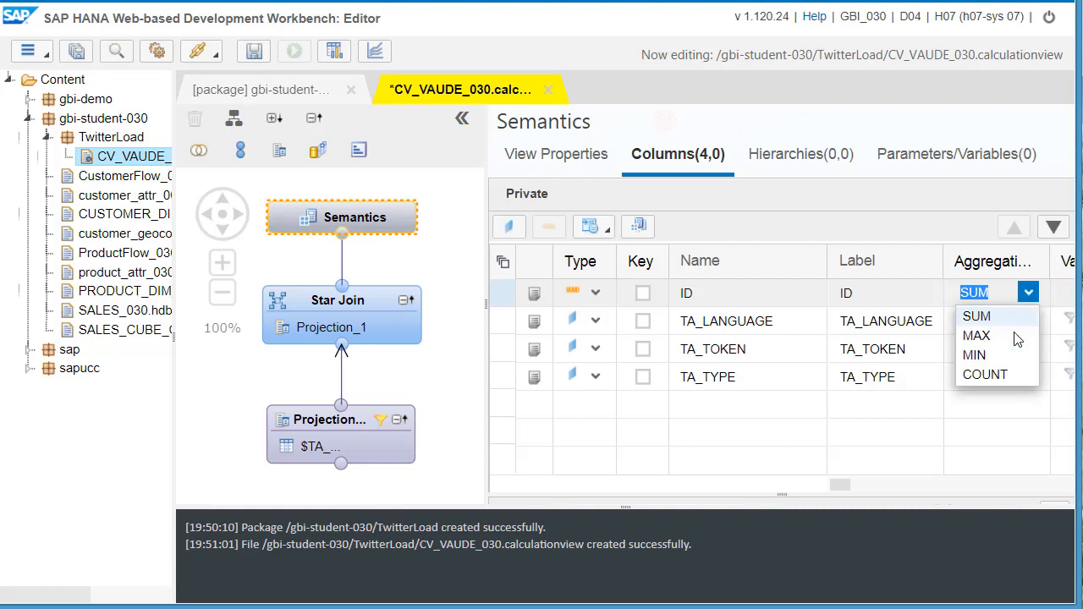
{"action": "left_click", "coordinate": [999, 379]}
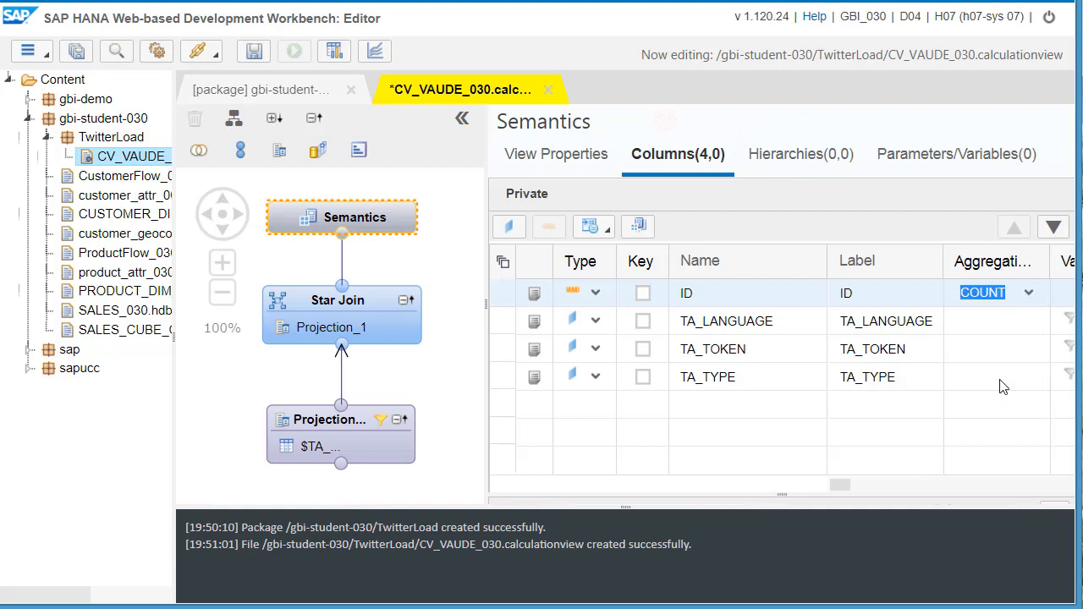
- Clear the message log, then save and activate the CV_VAUDE_030 calculation view
{"action": "right_click", "coordinate": [769, 548]}
{"action": "left_click", "coordinate": [821, 560]}
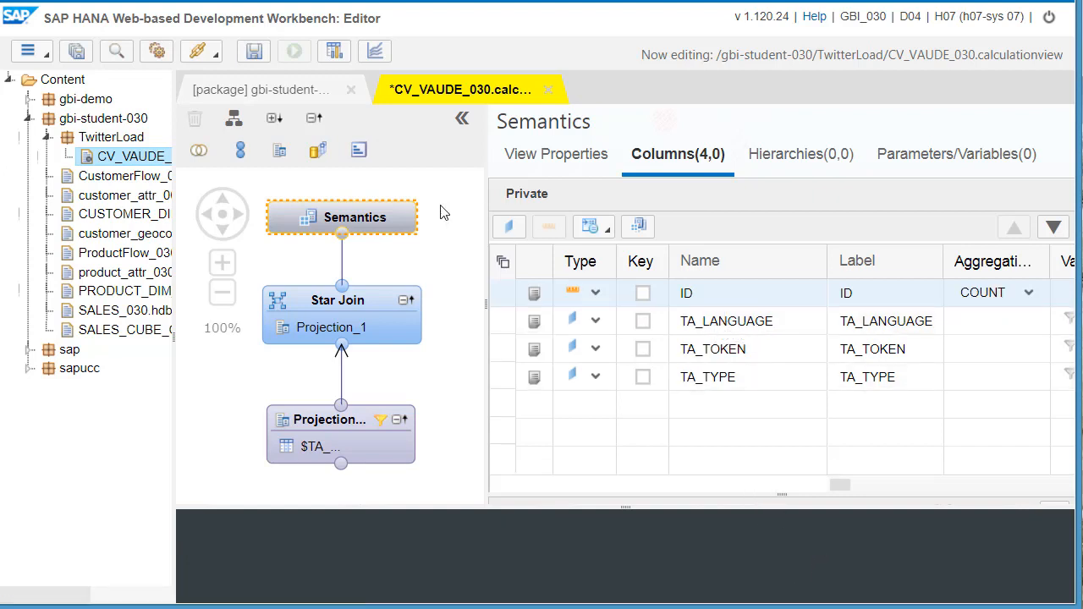
{"action": "left_click", "coordinate": [253, 54]}
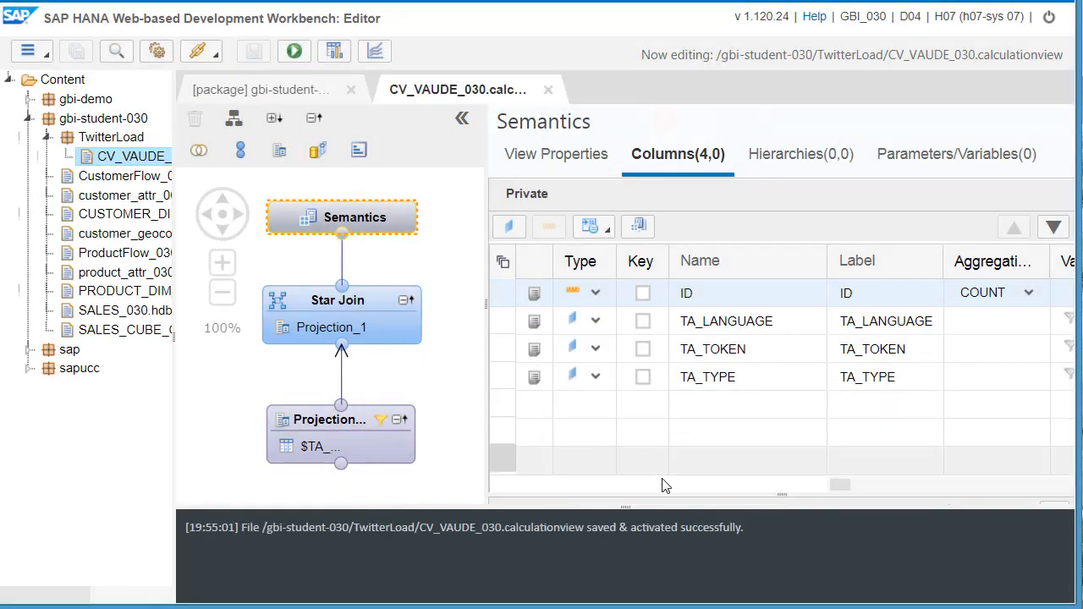
- Run the calculation view's data preview, narrow the ID column and examine the sentiment rows by language, token and type
{"action": "left_click", "coordinate": [295, 54]}
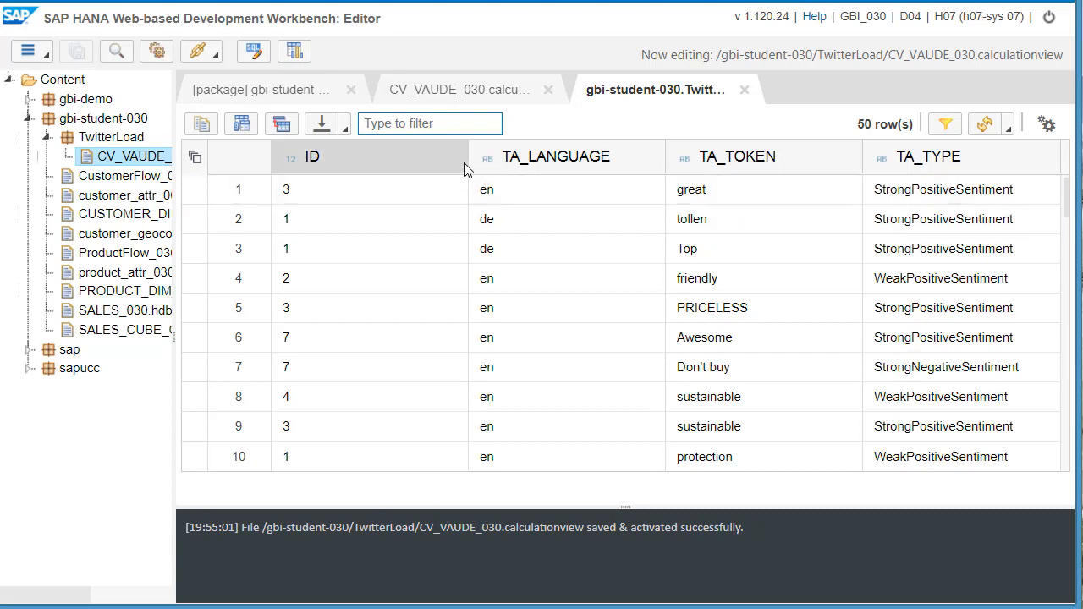
{"action": "left_click_drag", "start_coordinate": [468, 160], "coordinate": [376, 156]}
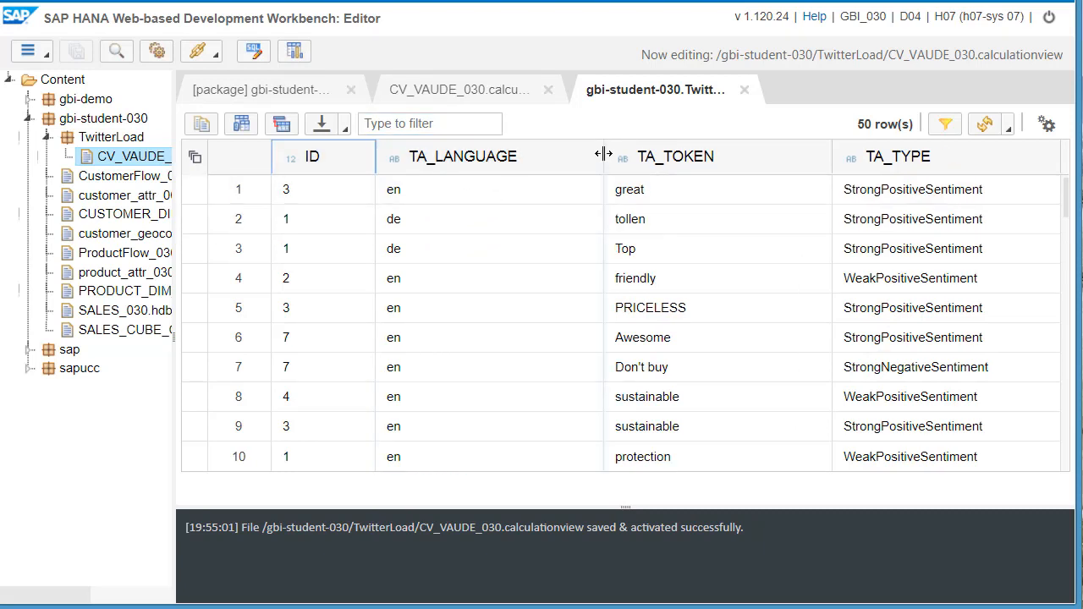
{"action": "left_click_drag", "start_coordinate": [592, 156], "coordinate": [689, 170]}
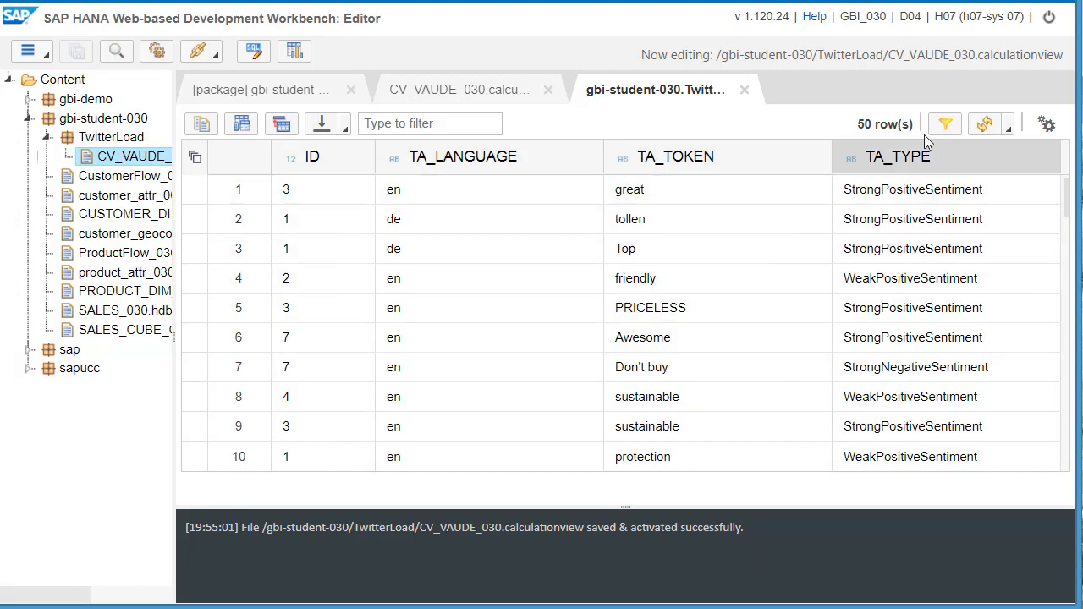
{"action": "left_click_drag", "start_coordinate": [1068, 197], "coordinate": [1074, 261]}
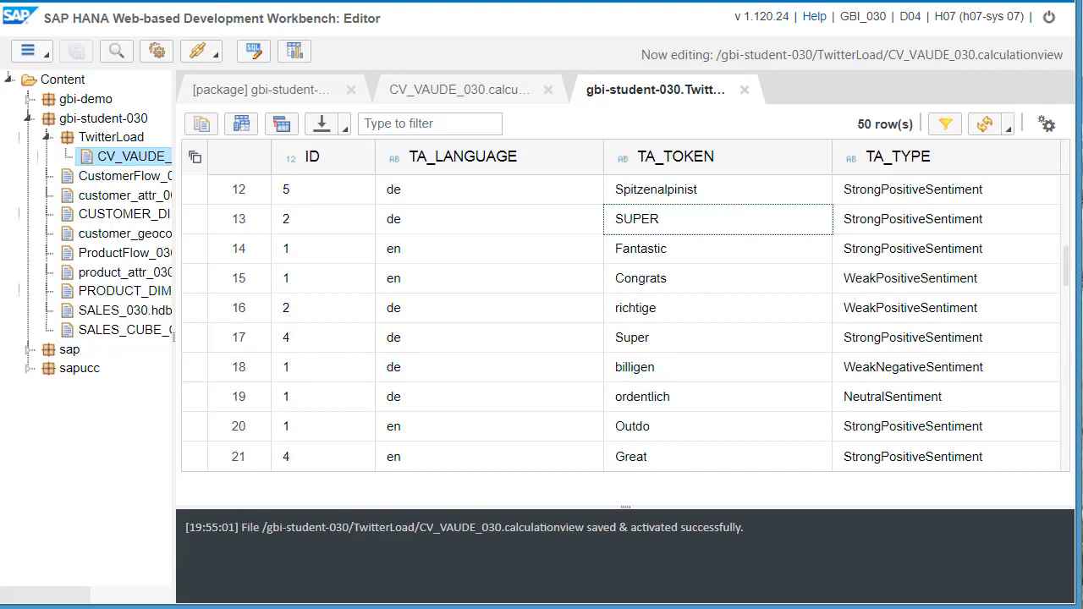